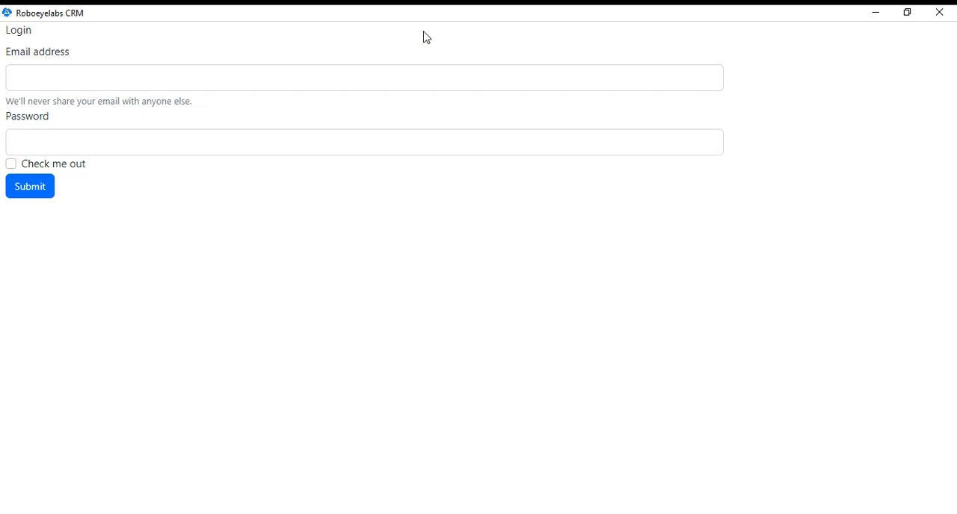
Enter the account's e-mail address in the login form
left_click(389, 85)
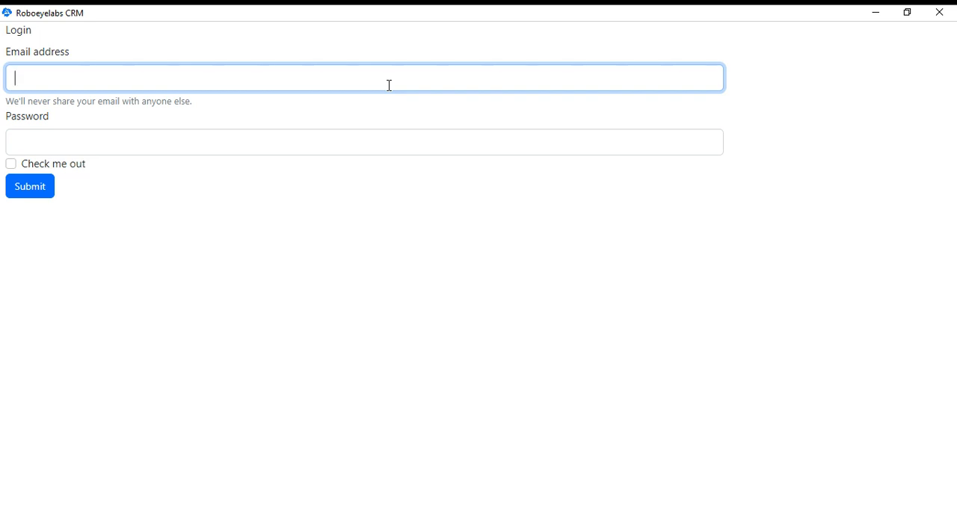
key("ctrl+v")
key("BackSpace")
key("BackSpace")
key("BackSpace")
key("BackSpace")
key("BackSpace")
key("BackSpace")
key("BackSpace")
key("BackSpace")
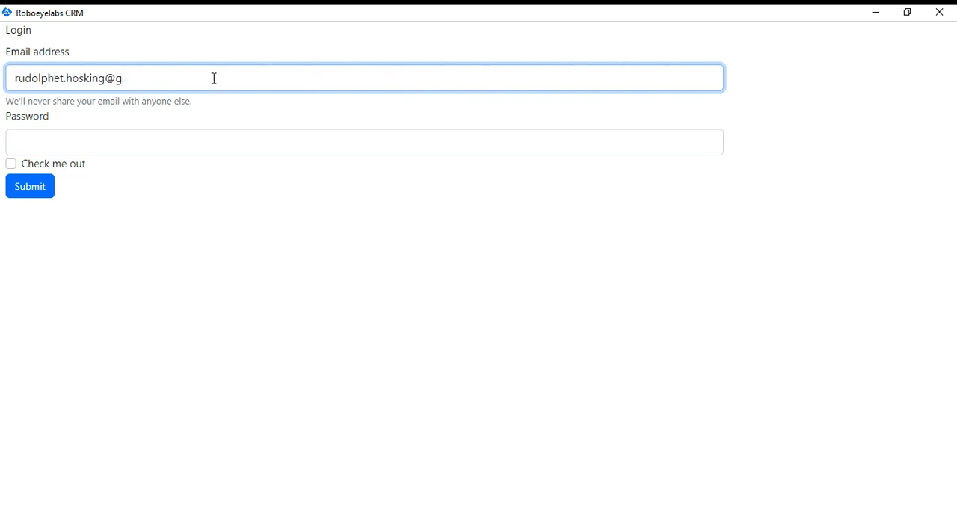
type("mali")
key("ctrl+a")
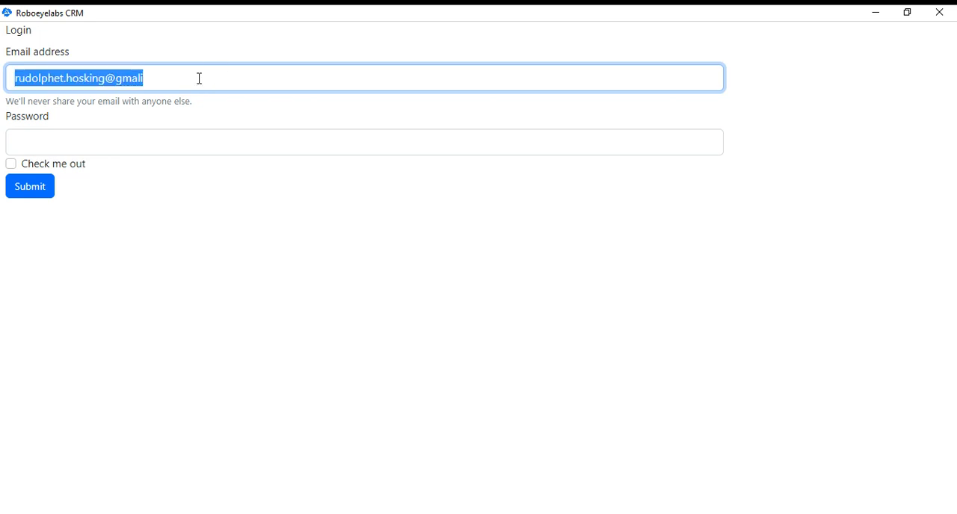
key("ctrl+v")
Enter the account password and log in to the CRM
key("Tab")
type("*****")
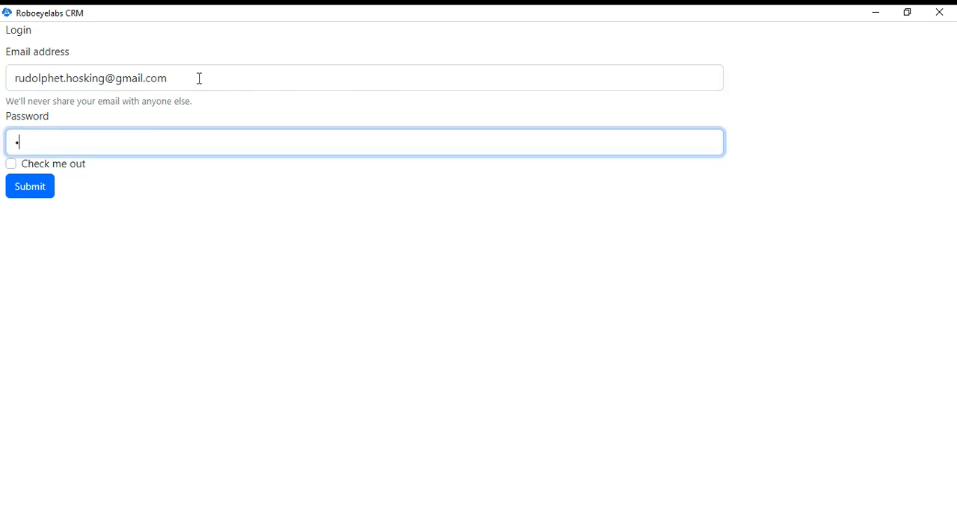
type("****")
left_click(41, 194)
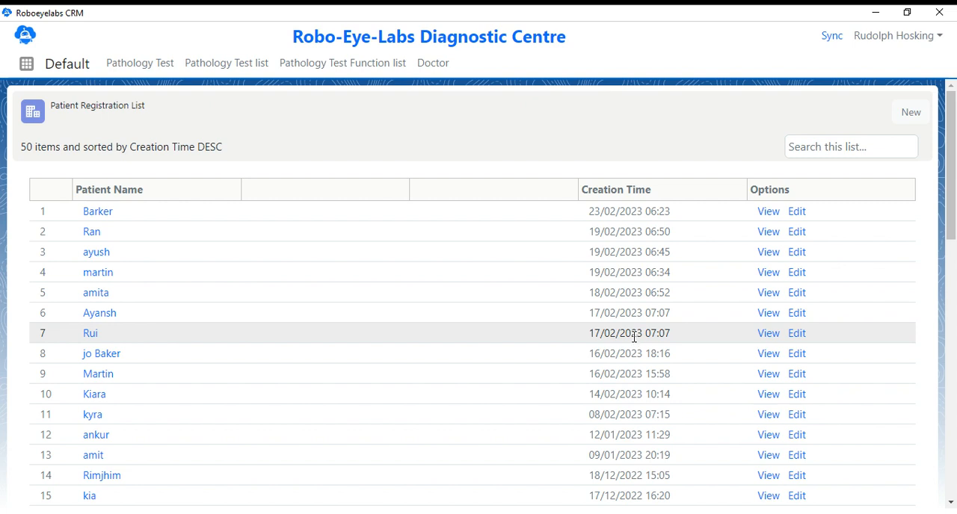
Start a new patient registration and enter the patient's name with the title Mr
left_click(913, 116)
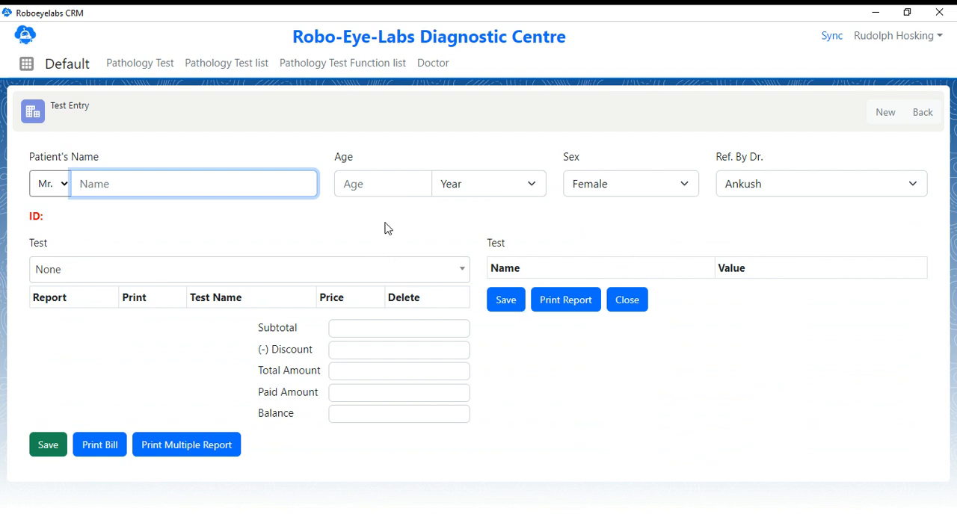
type("Amit")
left_click(52, 183)
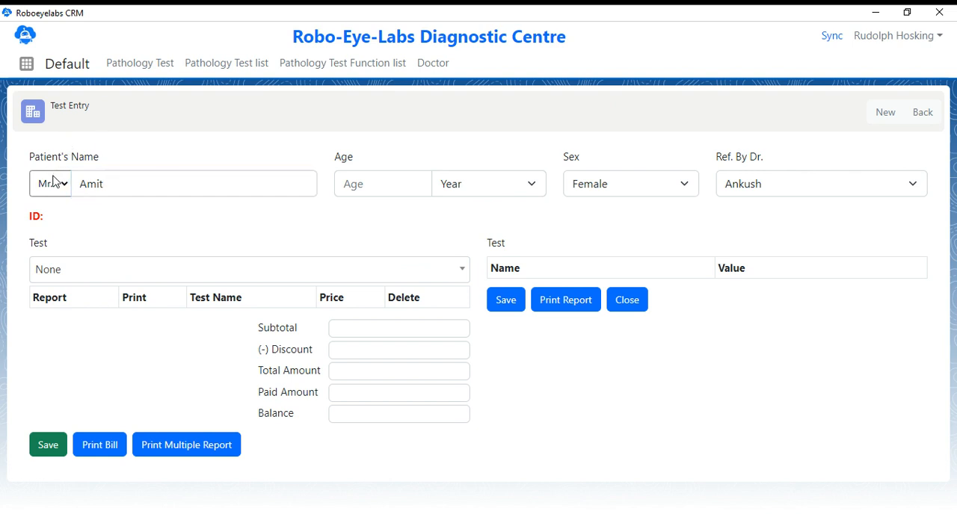
left_click(53, 206)
key("Tab")
key("Tab")
Set the patient's age to 26 years and the sex to Male, and choose the referring doctor
left_click(366, 180)
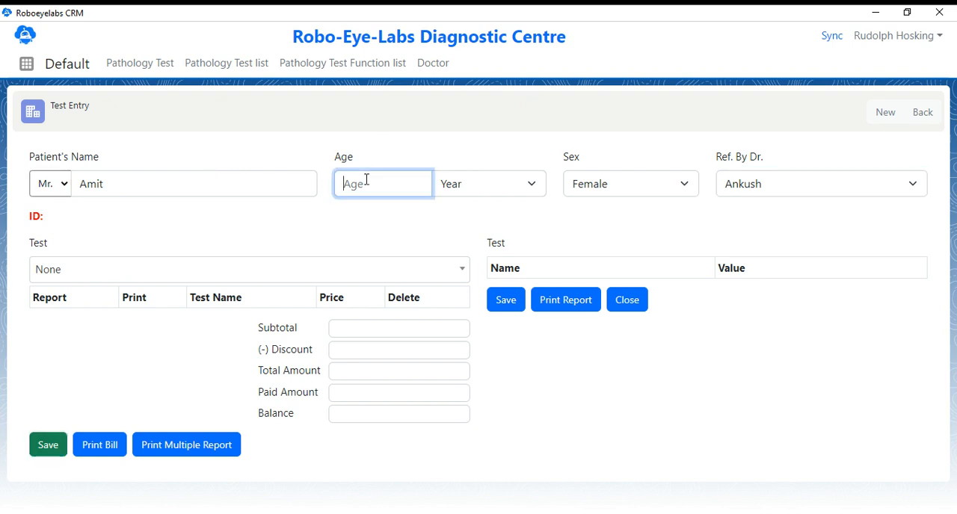
type("26")
left_click(456, 192)
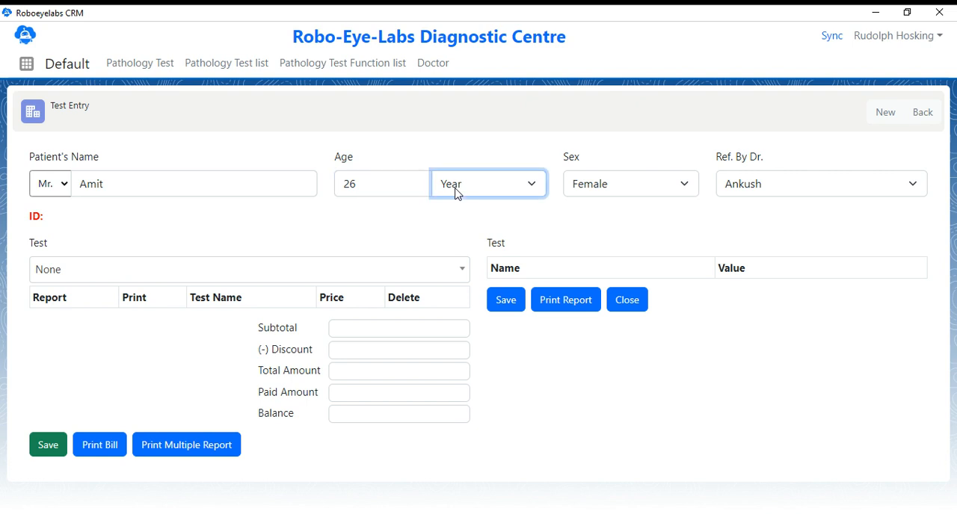
left_click(611, 190)
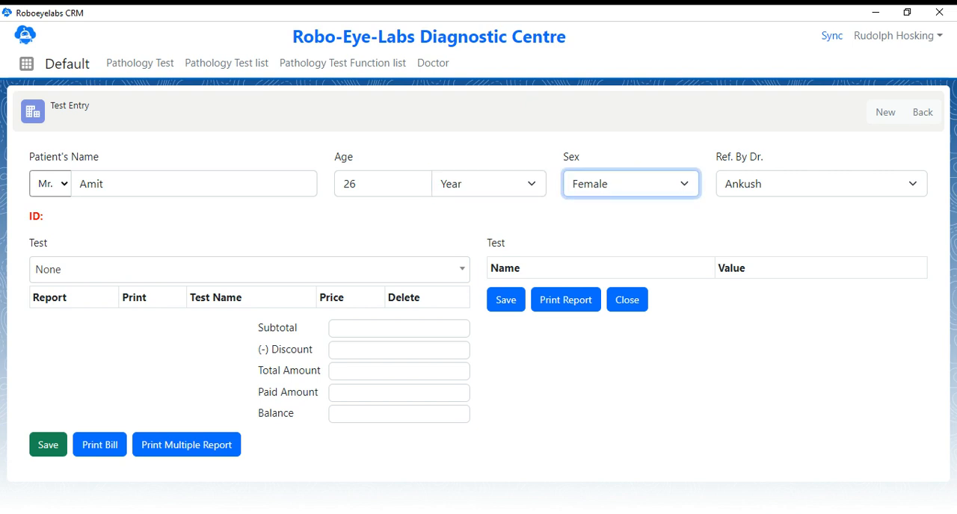
left_click(602, 223)
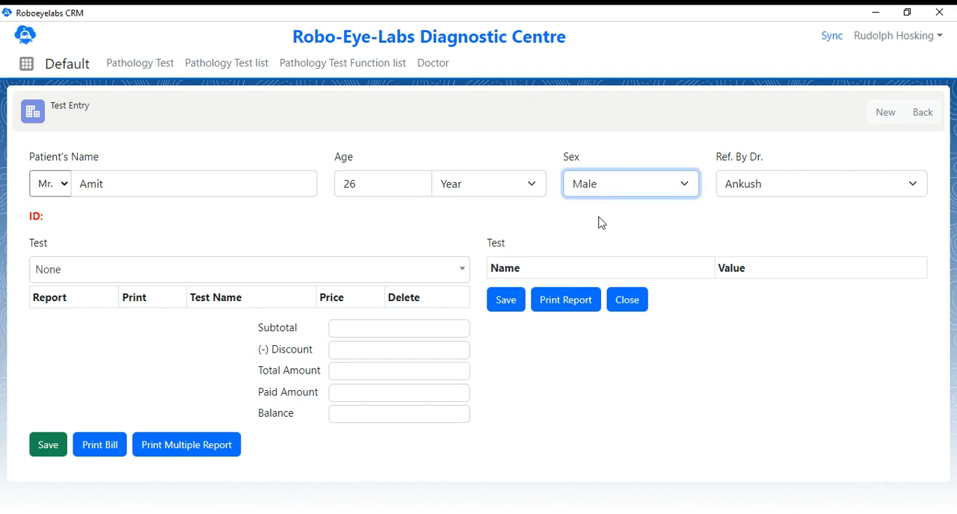
left_click(755, 194)
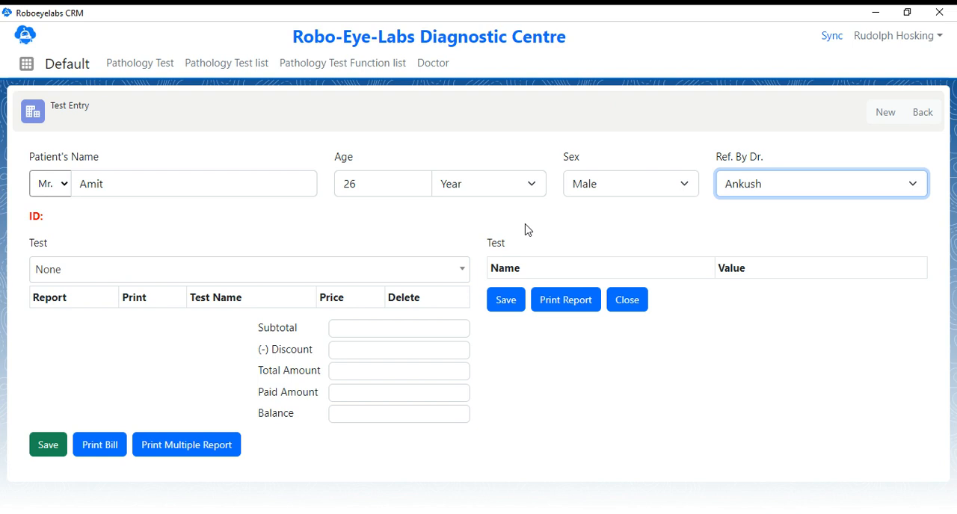
Find the CBC (RS. 200) test and add it to the patient's test entry
left_click(312, 270)
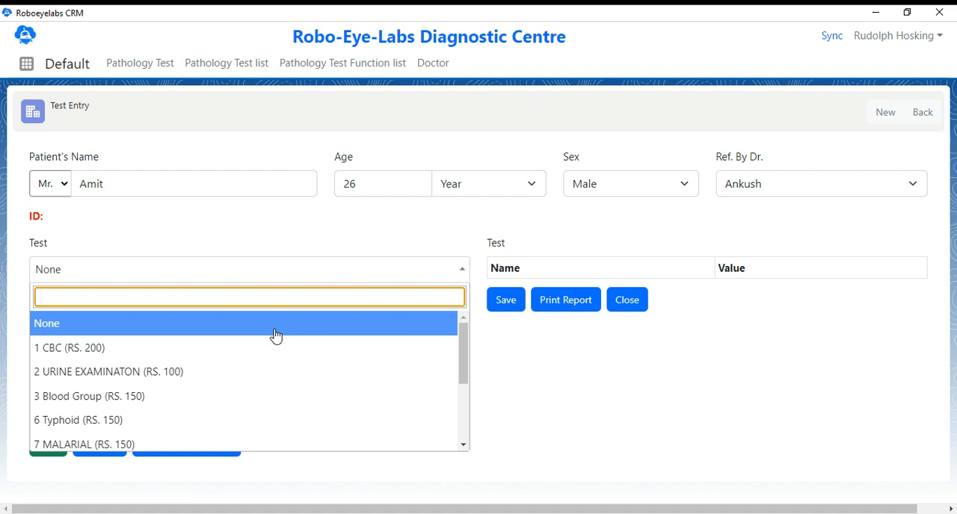
scroll(275, 336, "down", 3)
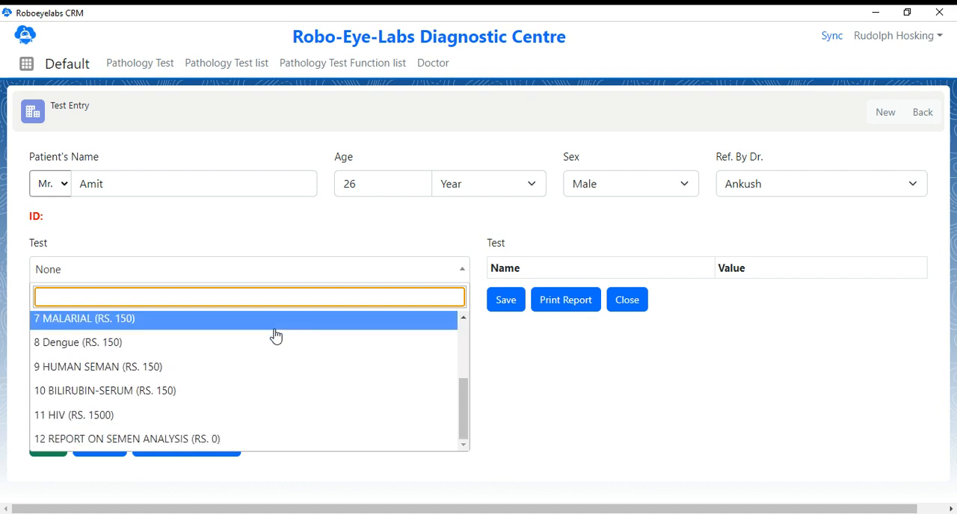
scroll(275, 337, "up", 3)
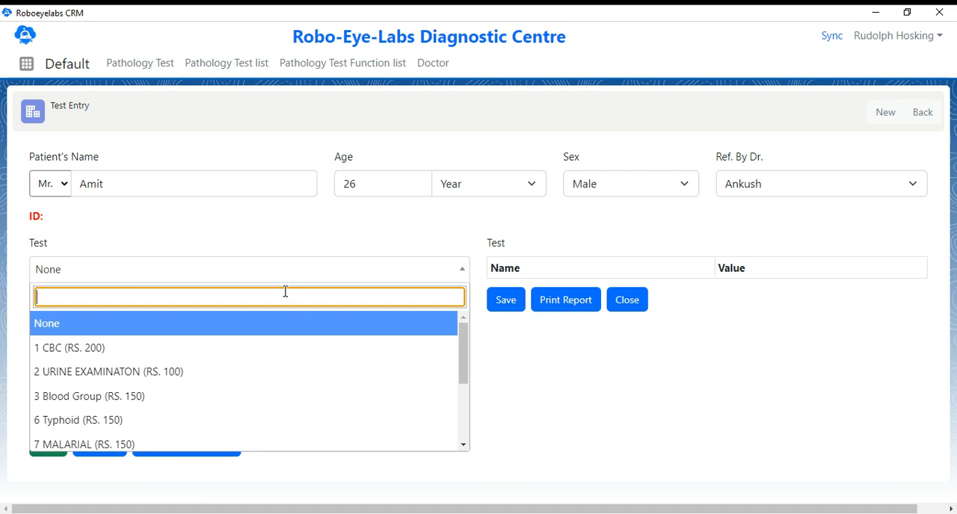
type("CBC")
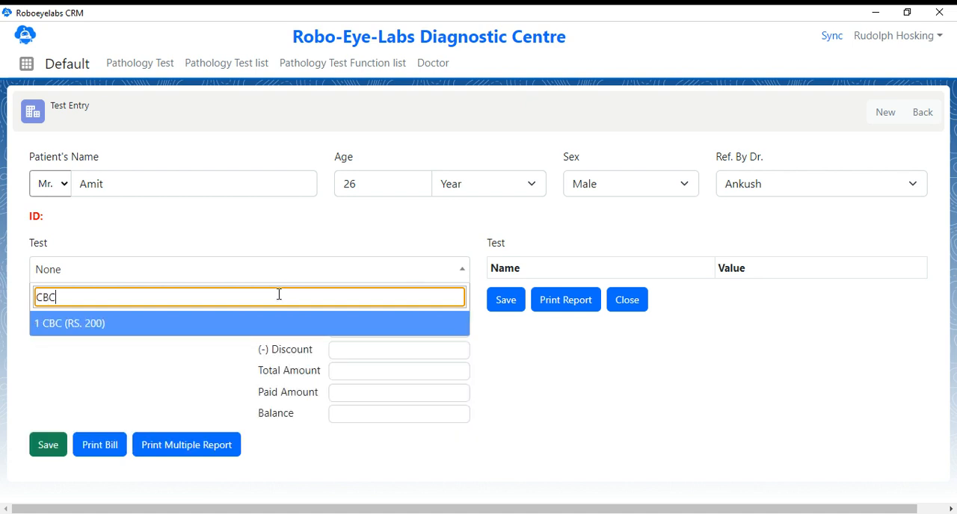
left_click(252, 329)
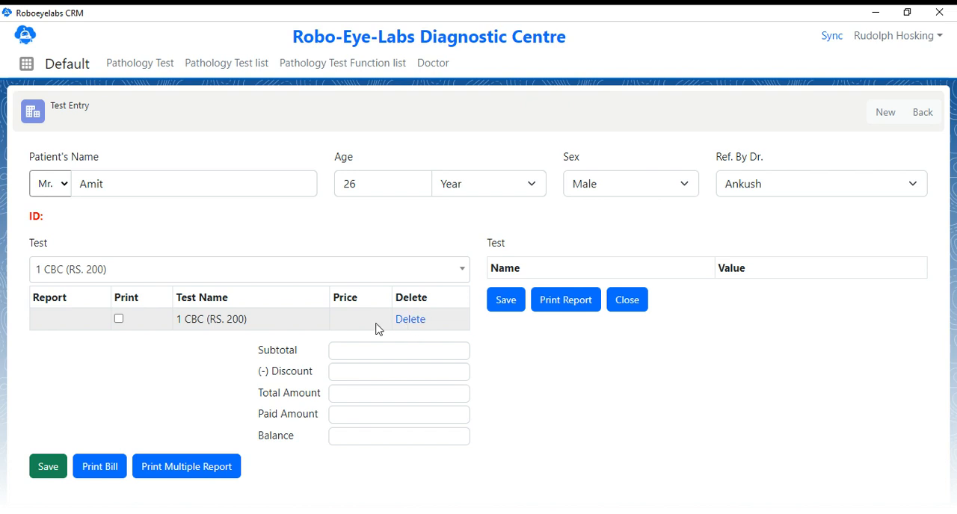
Save the patient's test entry and print its bill
left_click(48, 469)
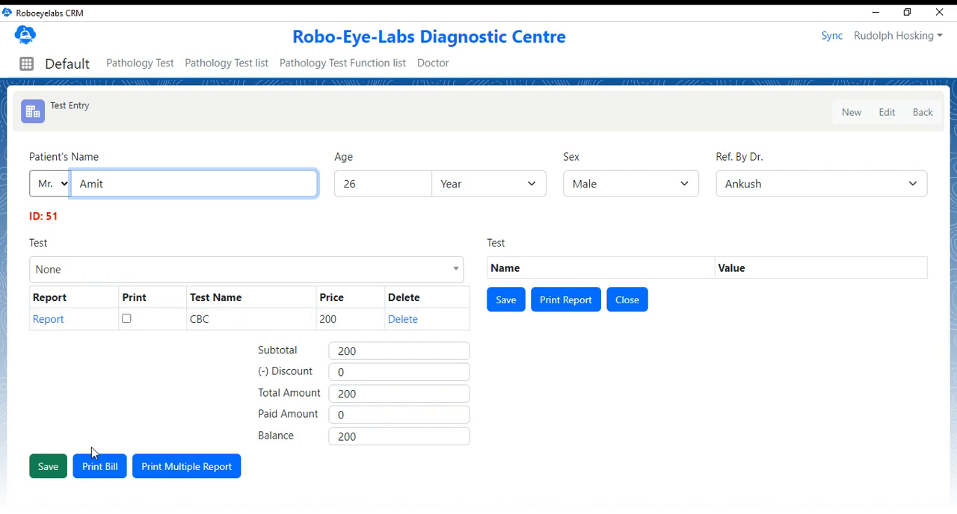
left_click(98, 472)
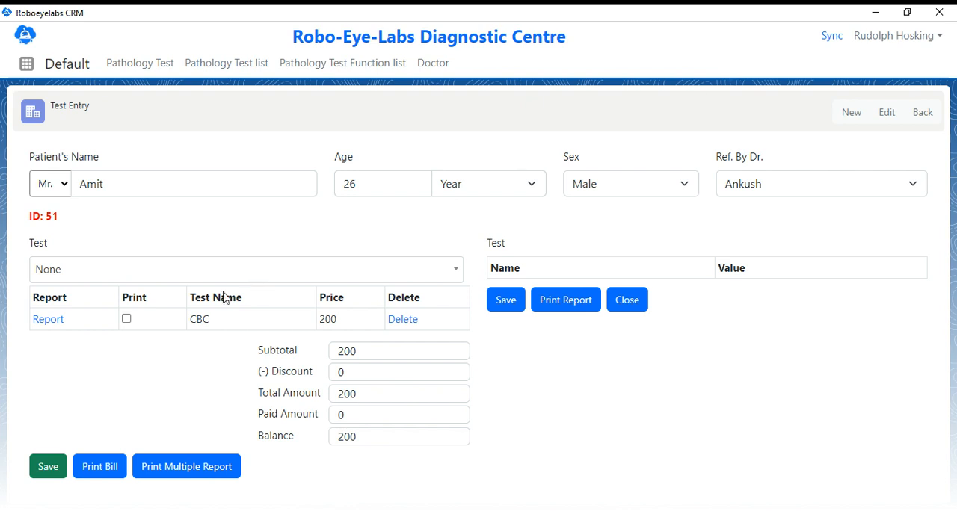
Open the CBC report and enter Hemoglobin 11.2, T.L.C 23, T.R.B.C 4000 and D.L.C. Polymorphic 536
left_click(47, 322)
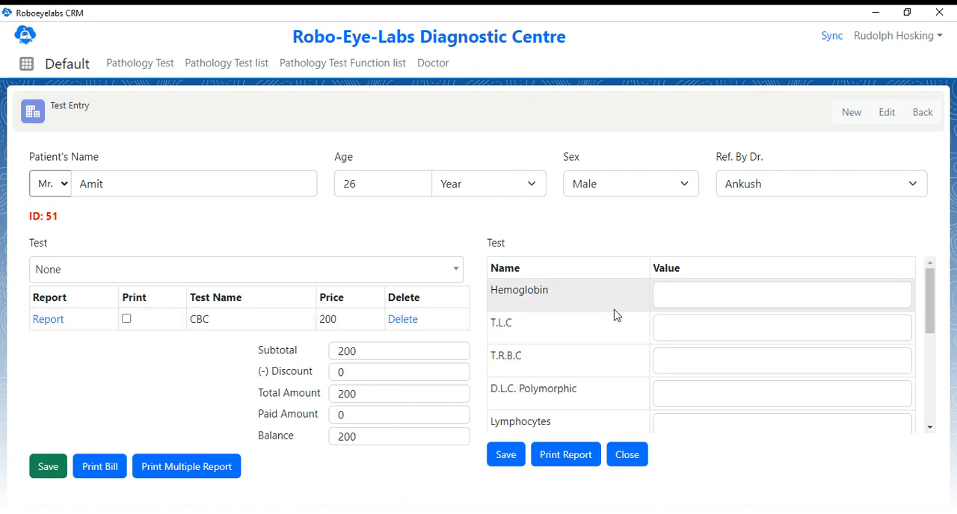
left_click(663, 297)
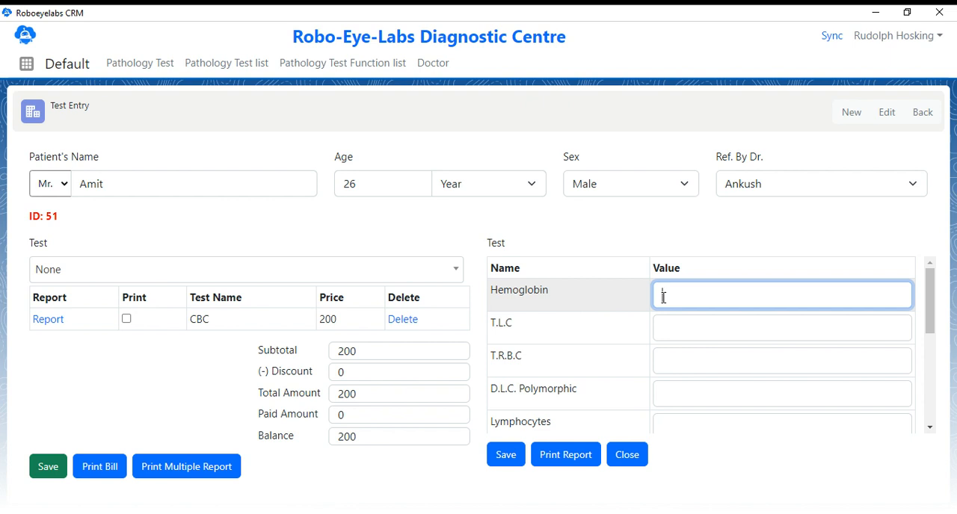
type("11.2")
key("Tab")
type("23")
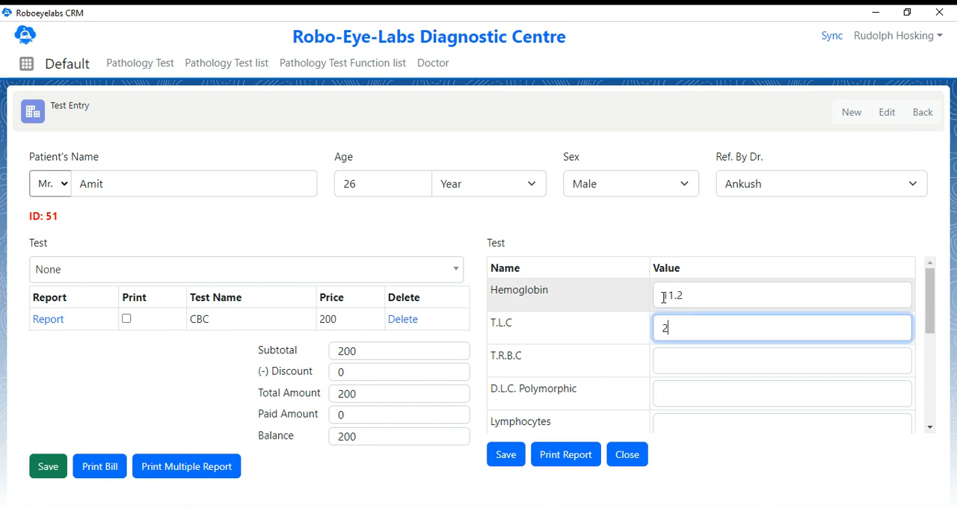
key("Tab")
type("4000")
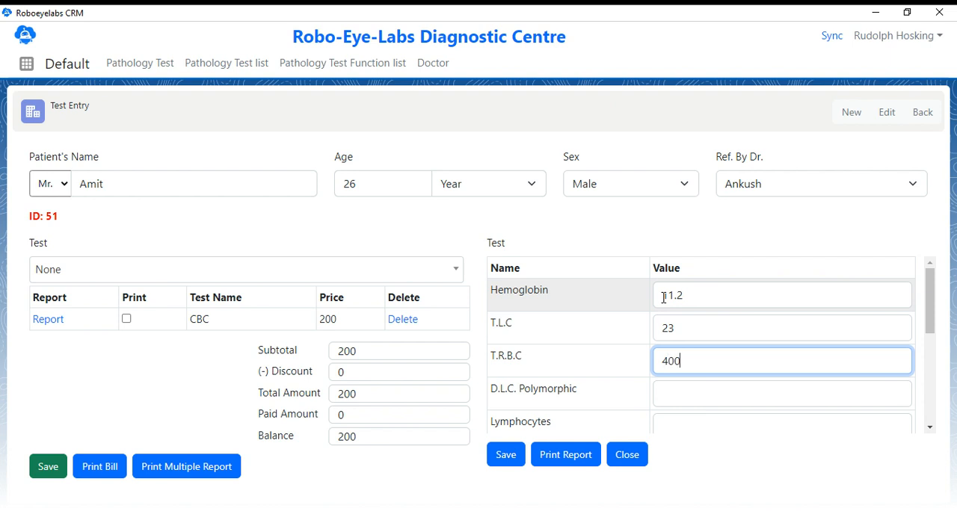
key("Tab")
type("536")
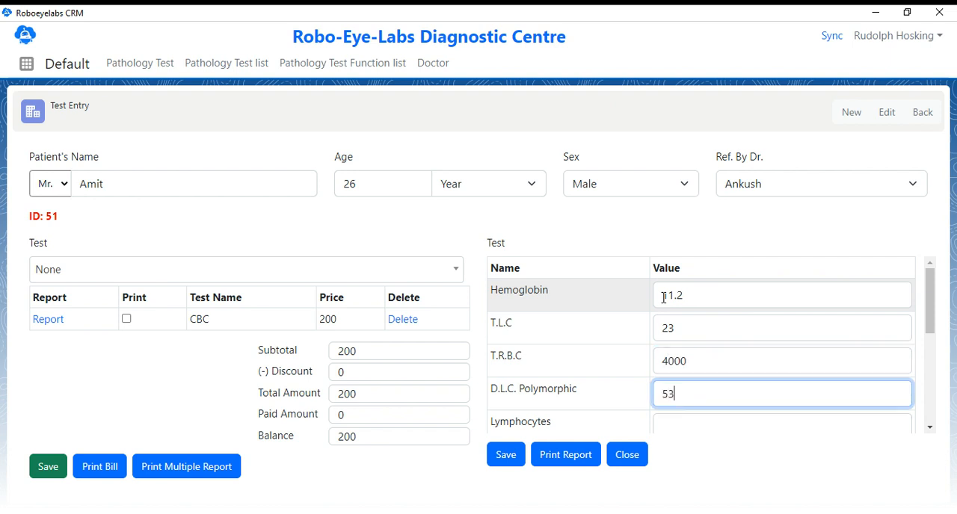
Enter Lymphocytes 85, Eosinophils 11, Monoctyes 23, Basophils 66 and Pletelet Counts 44 in the CBC report
key("Tab")
type("85")
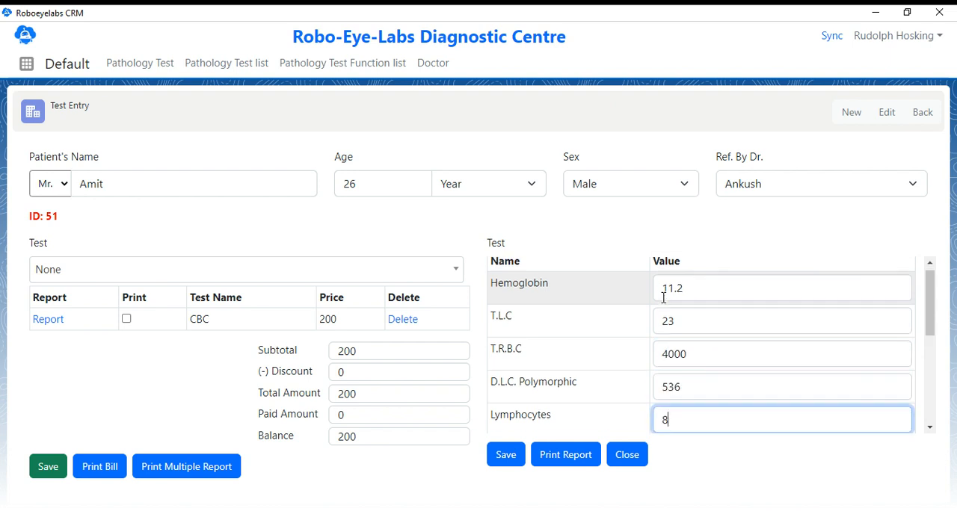
key("Tab")
type("11")
key("Tab")
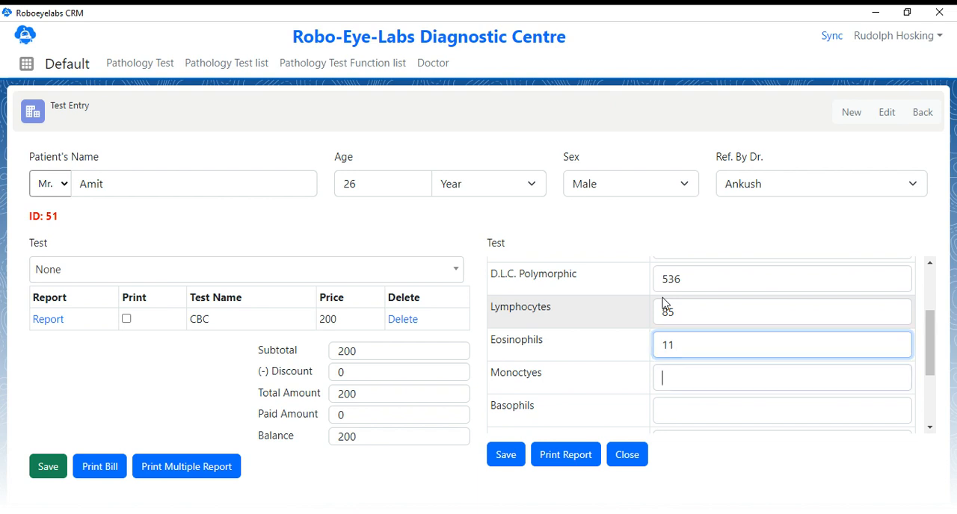
type("23")
type("6")
key("Tab")
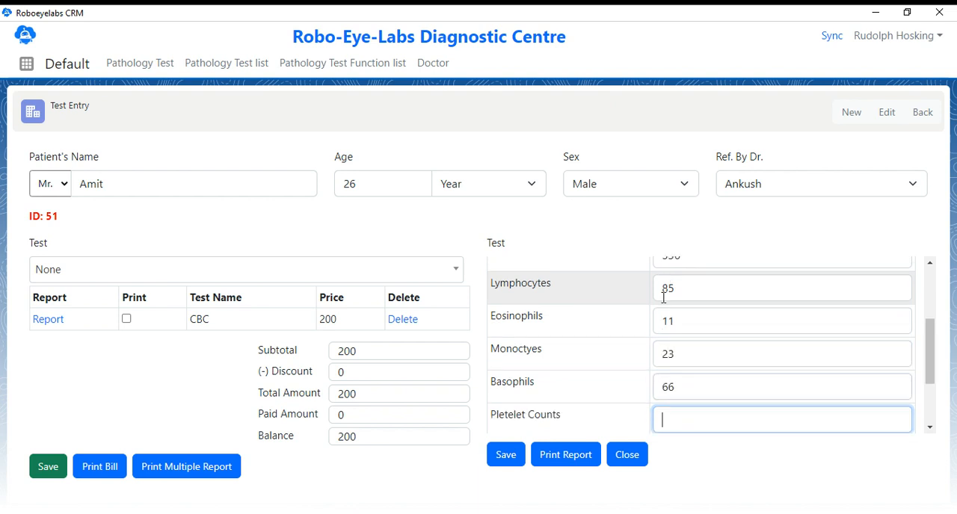
type("44")
Complete the CBC report with MCV 85, MCH 964 and MCHC 752, then save and print it
key("Tab")
type("85")
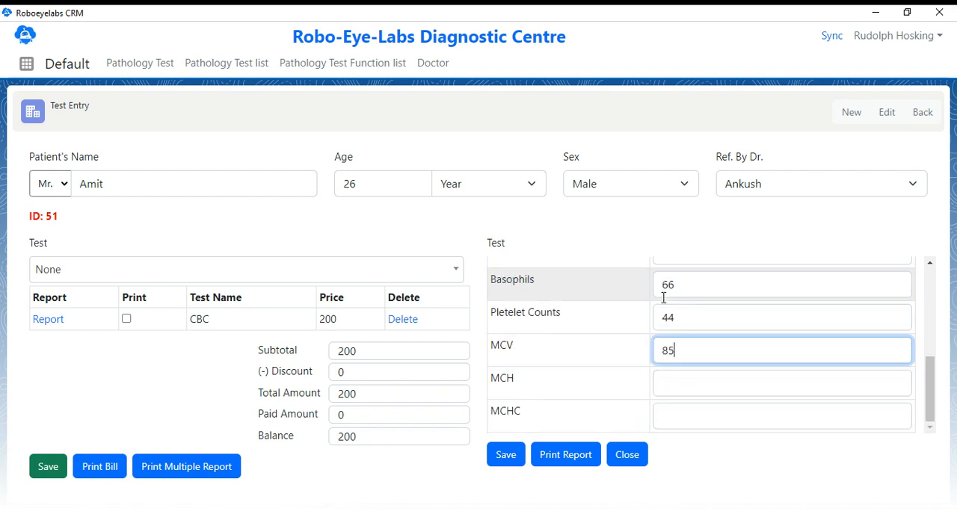
key("Tab")
type("964")
key("Tab")
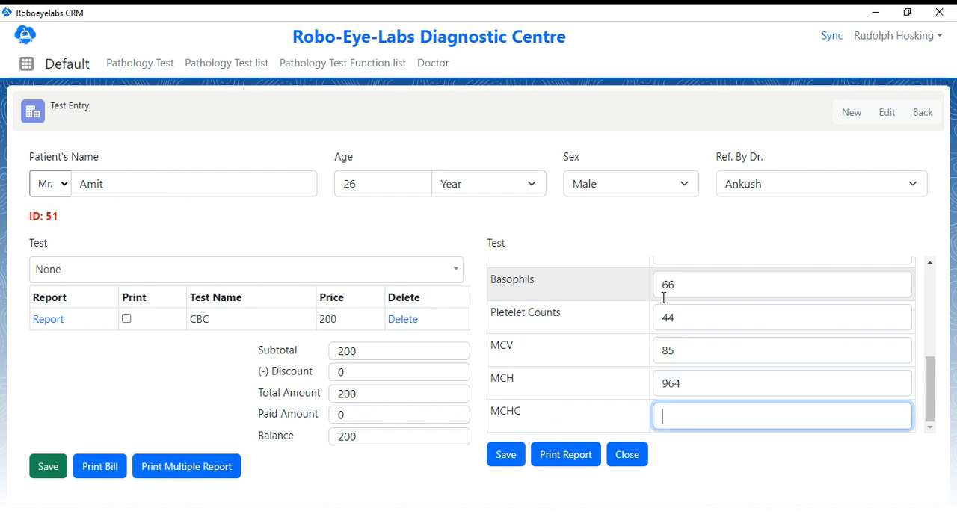
type("752")
key("Tab")
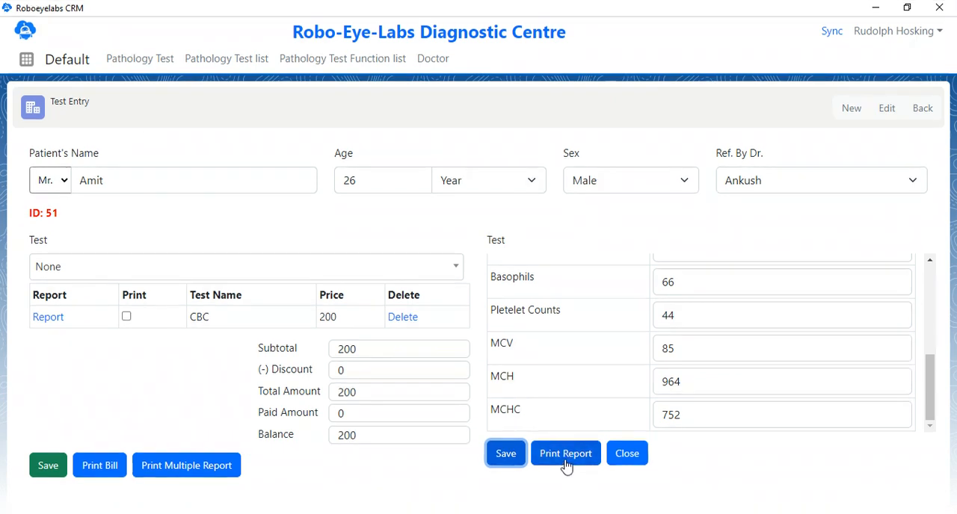
left_click(566, 461)
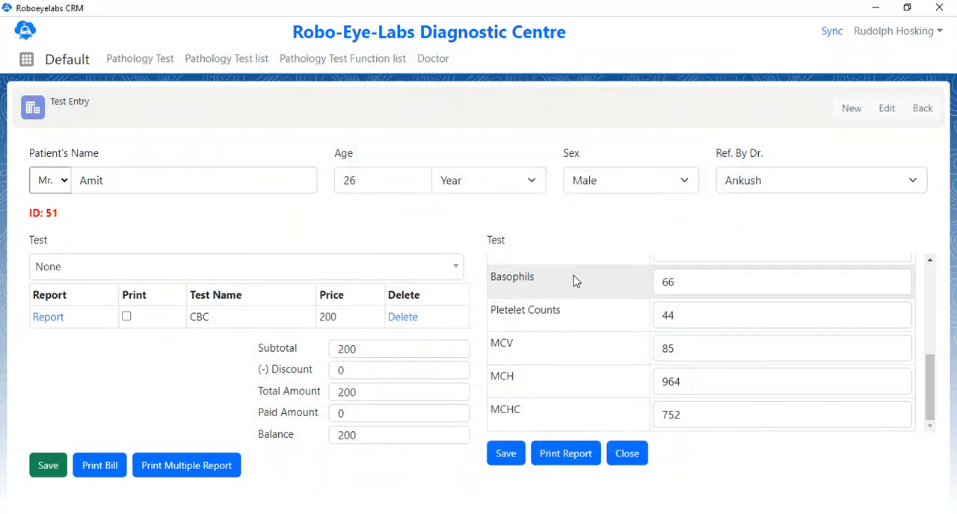
Add the URINE EXAMINATON (RS. 100) test to the patient's entry and save it
left_click(259, 274)
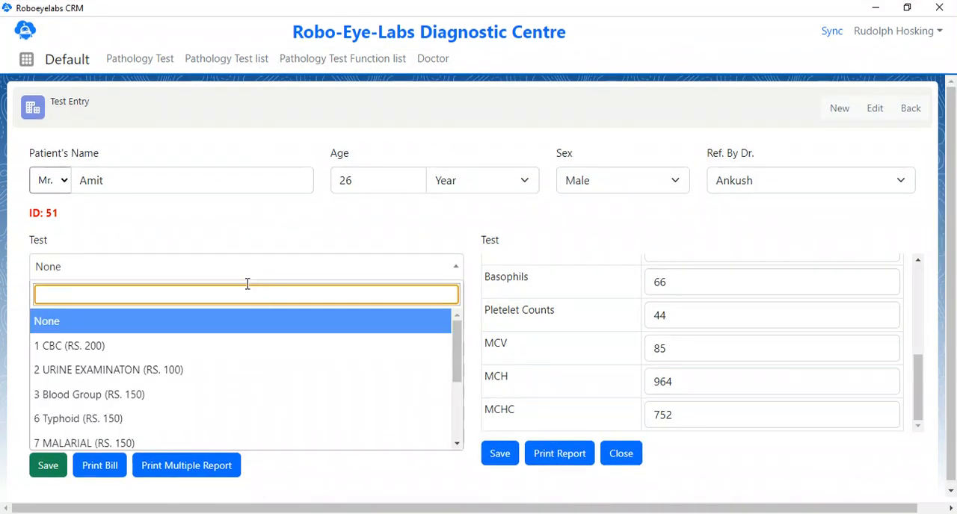
left_click(223, 369)
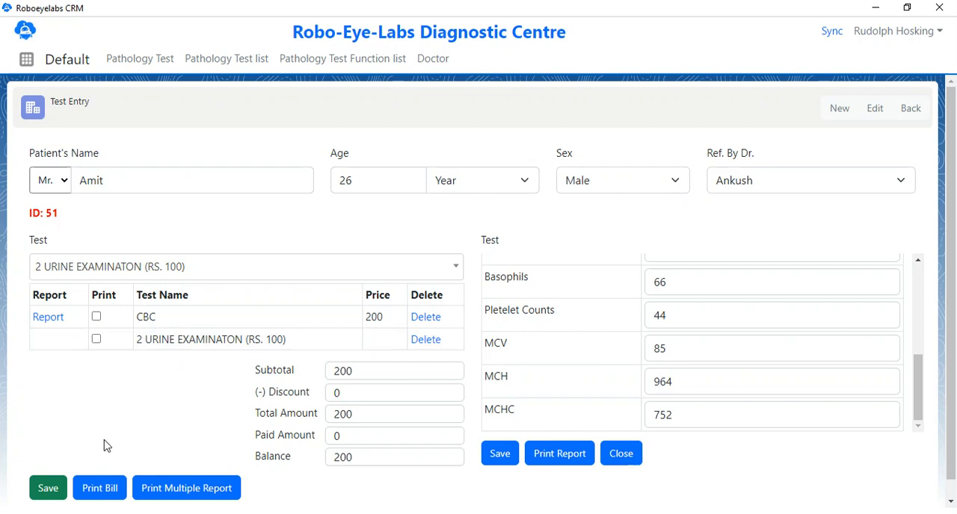
left_click(48, 490)
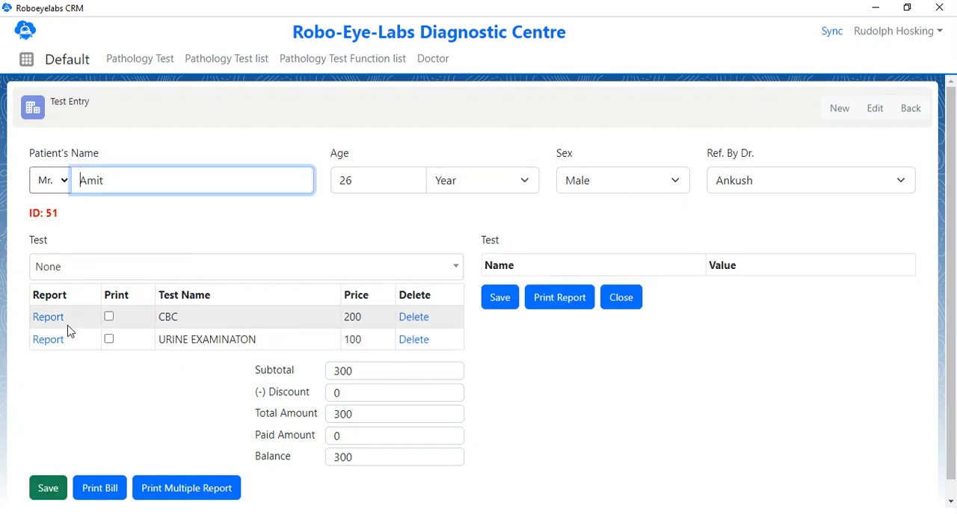
Open the URINE EXAMINATON report of the patient's entry and look through its result fields
left_click(49, 342)
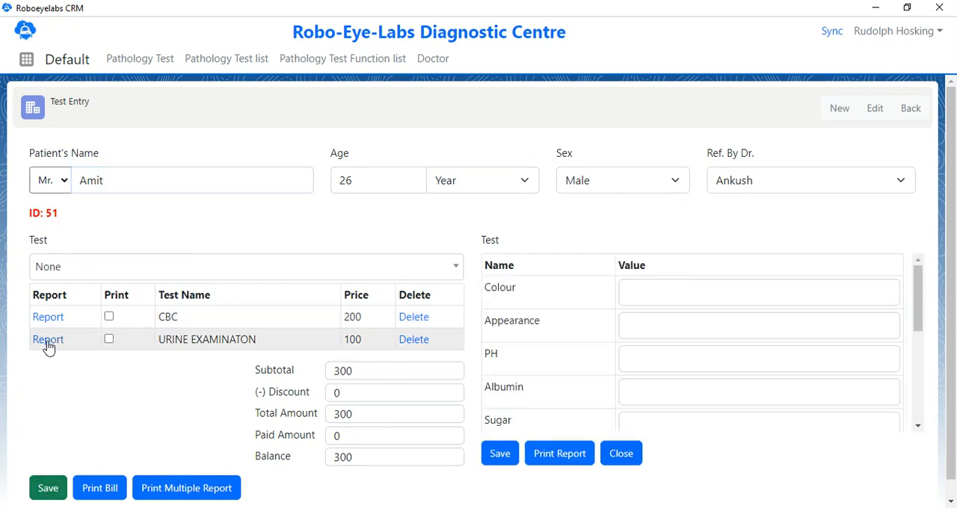
left_click(652, 290)
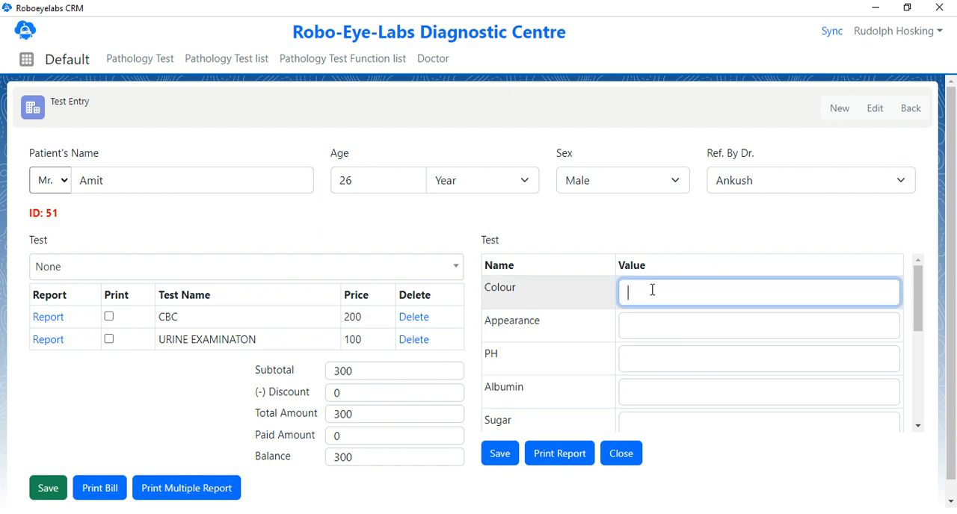
scroll(652, 290, "down", 1)
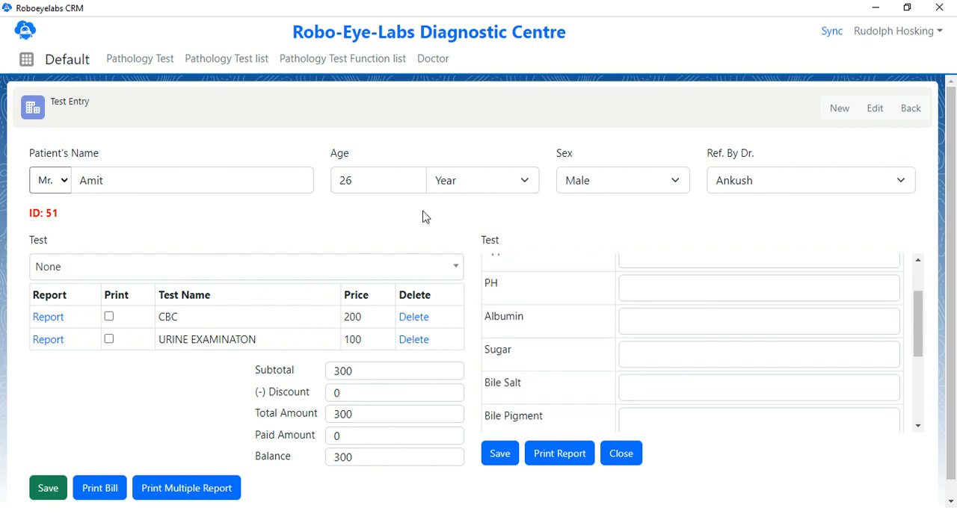
Search the patient registration list for an existing patient by surname and open that patient's test entry
left_click(162, 70)
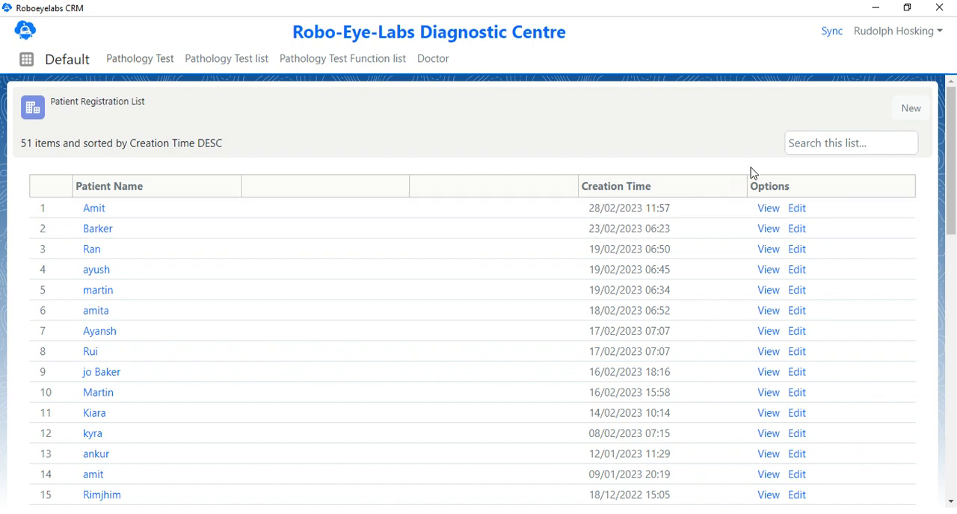
left_click(819, 143)
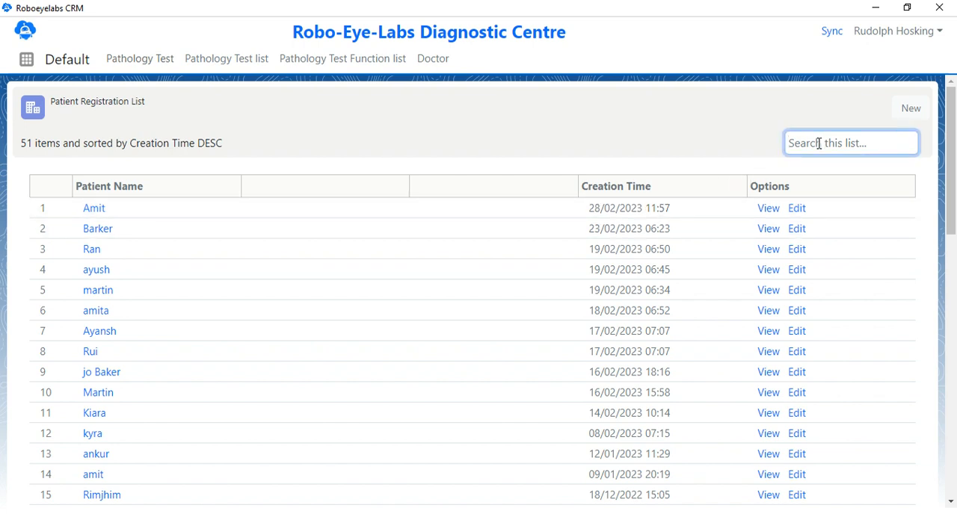
type("barker")
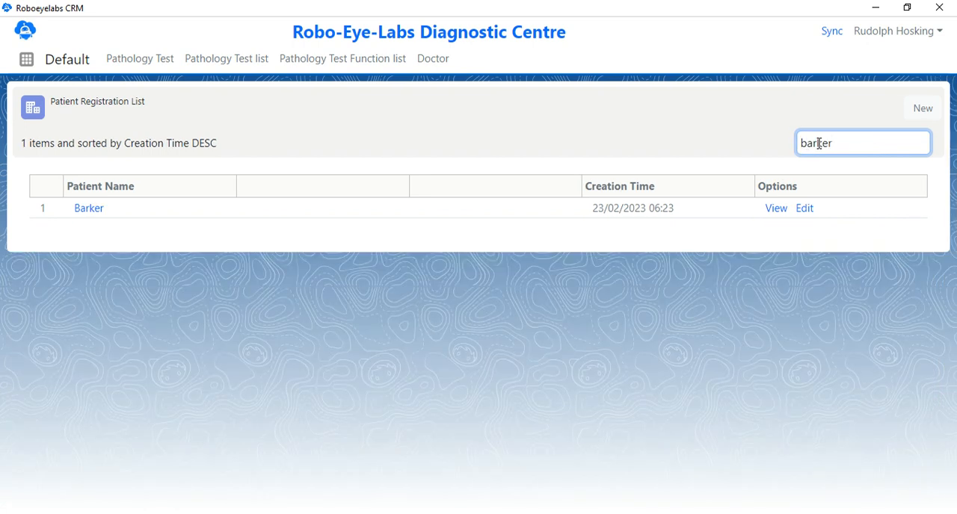
left_click(89, 208)
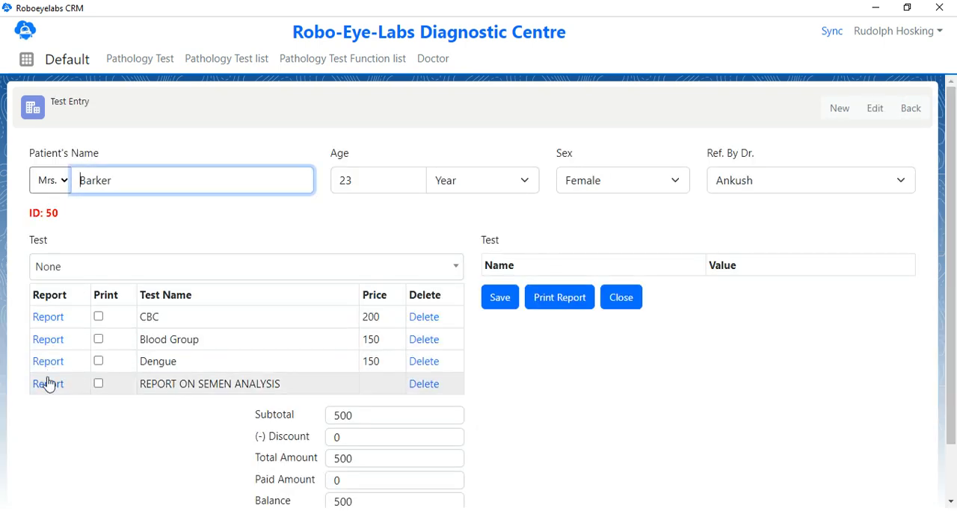
Print the Dengue report from this patient's entry and mark the CBC and Blood Group tests for printing
scroll(84, 348, "down", 2)
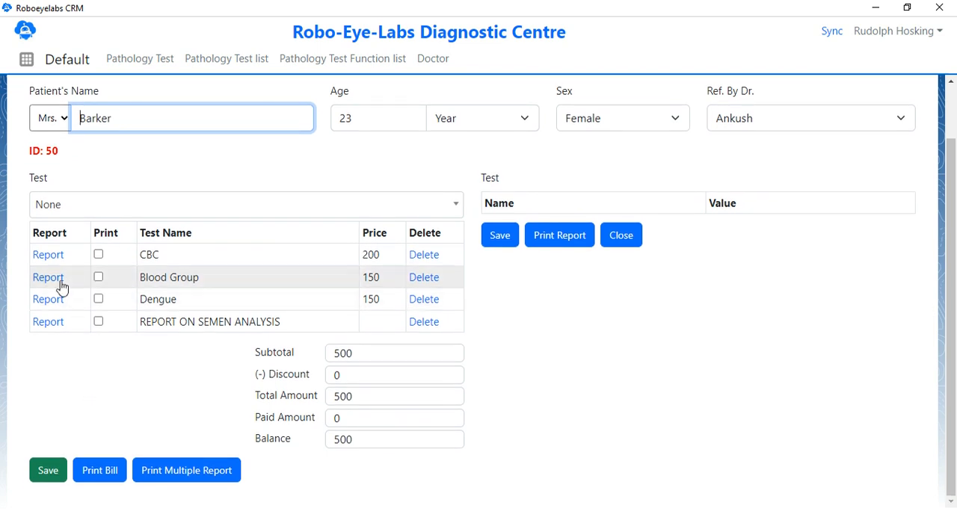
left_click(41, 301)
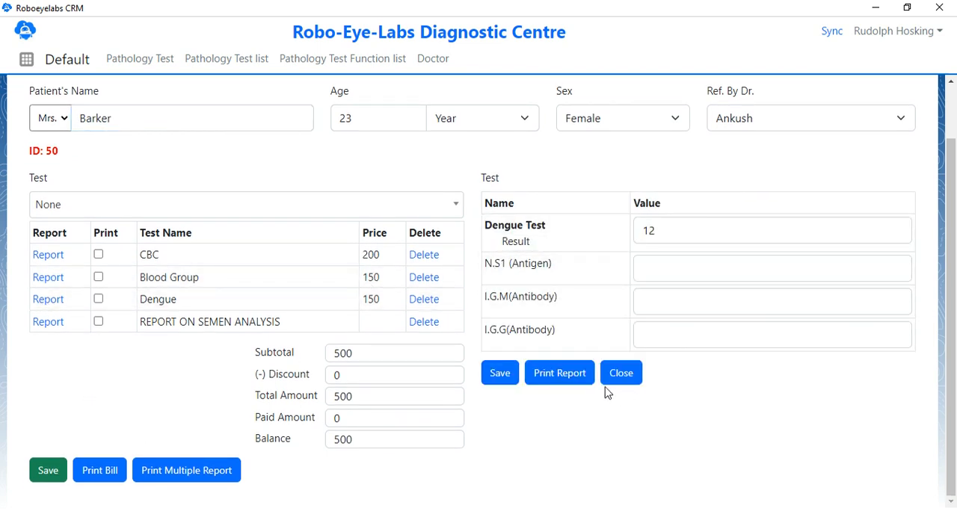
left_click(562, 374)
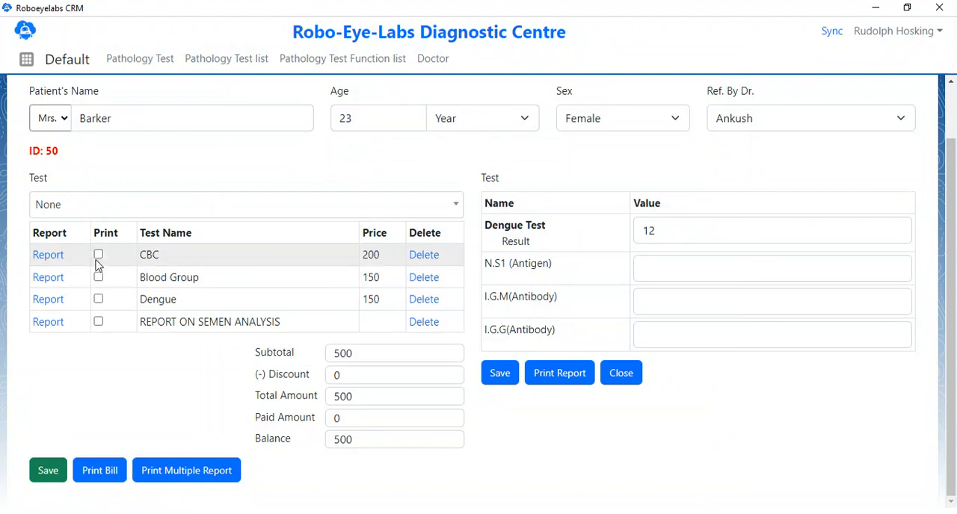
left_click(98, 257)
left_click(98, 278)
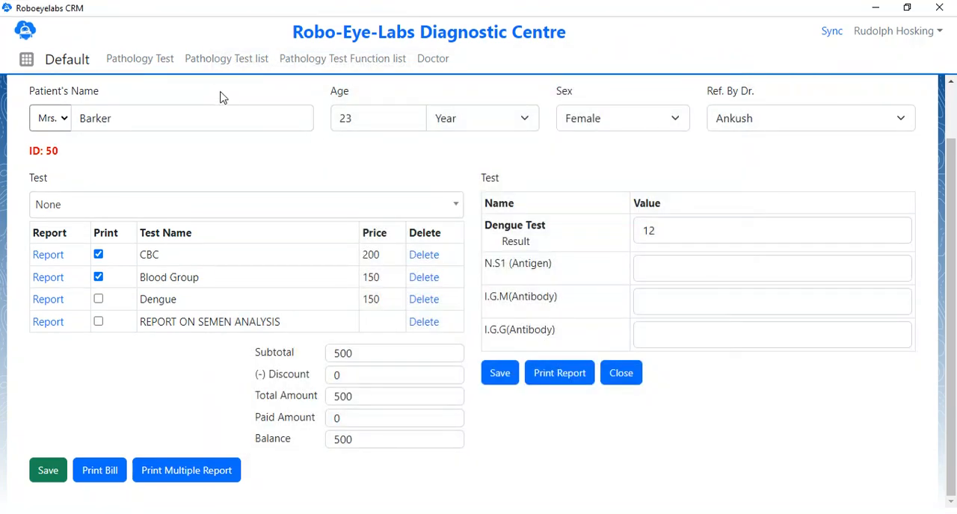
View the pathology test list and the doctor list, and return to the patient registration list
left_click(171, 71)
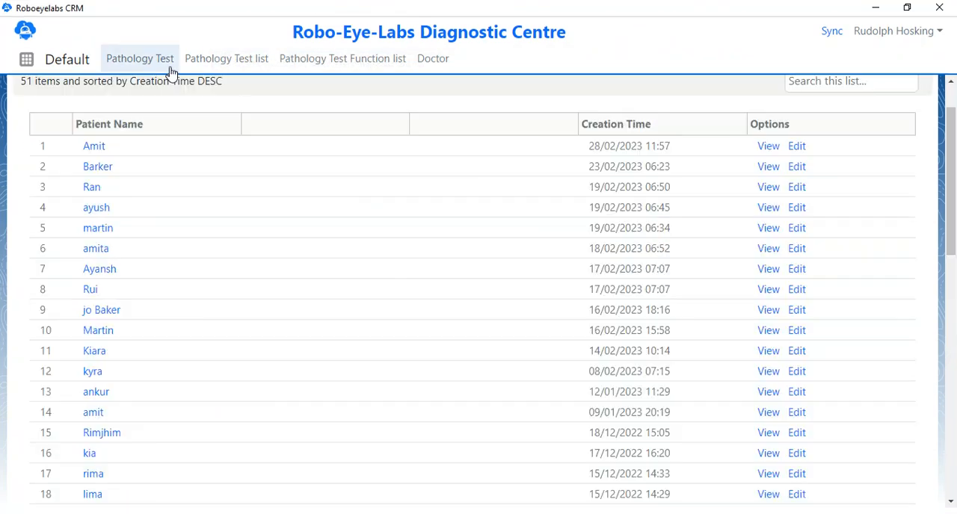
left_click(214, 68)
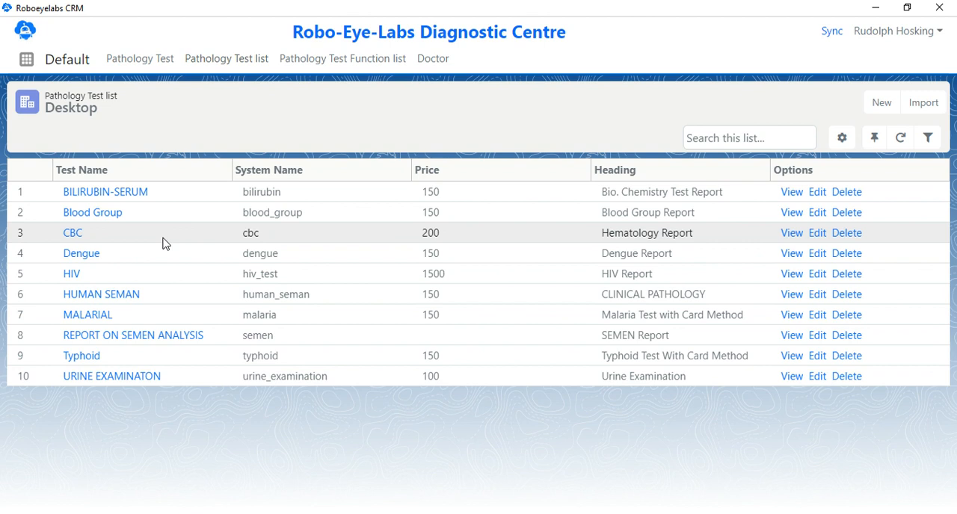
left_click(432, 65)
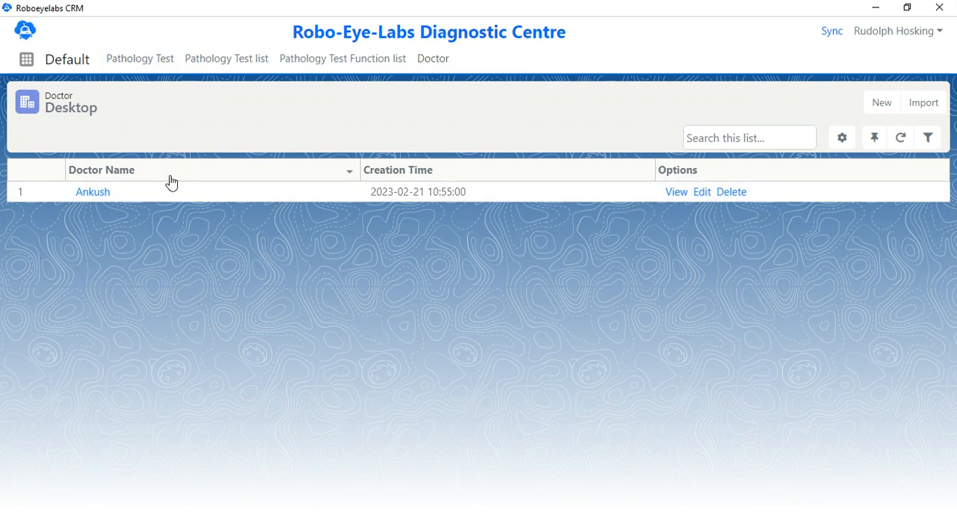
left_click(142, 69)
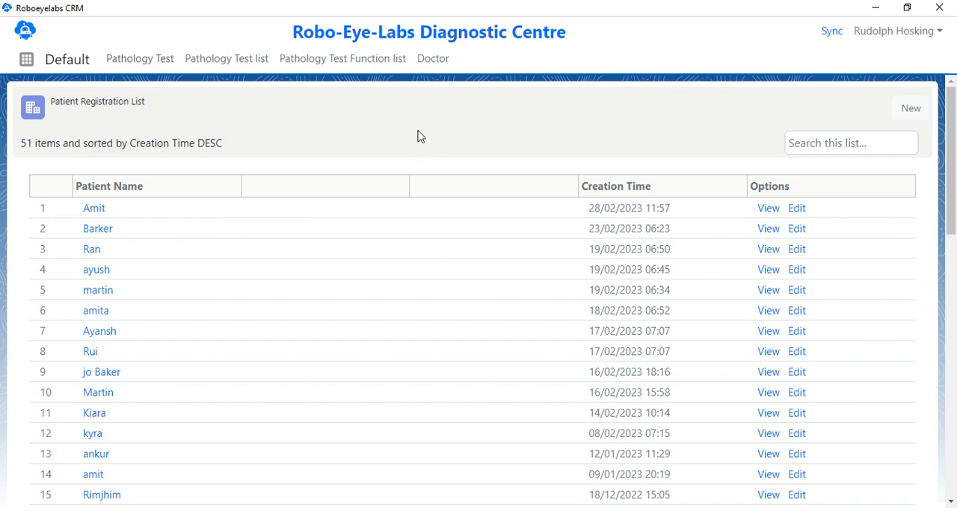